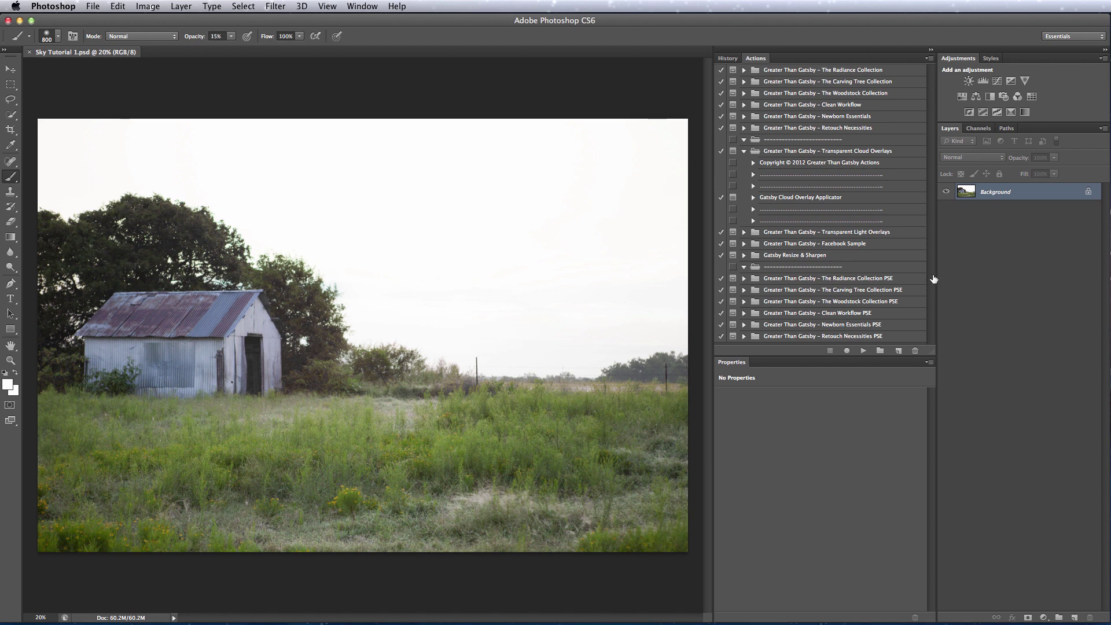
Select the Gatsby Cloud Overlay Applicator action in the Actions panel and play it.
left_click(824, 198)
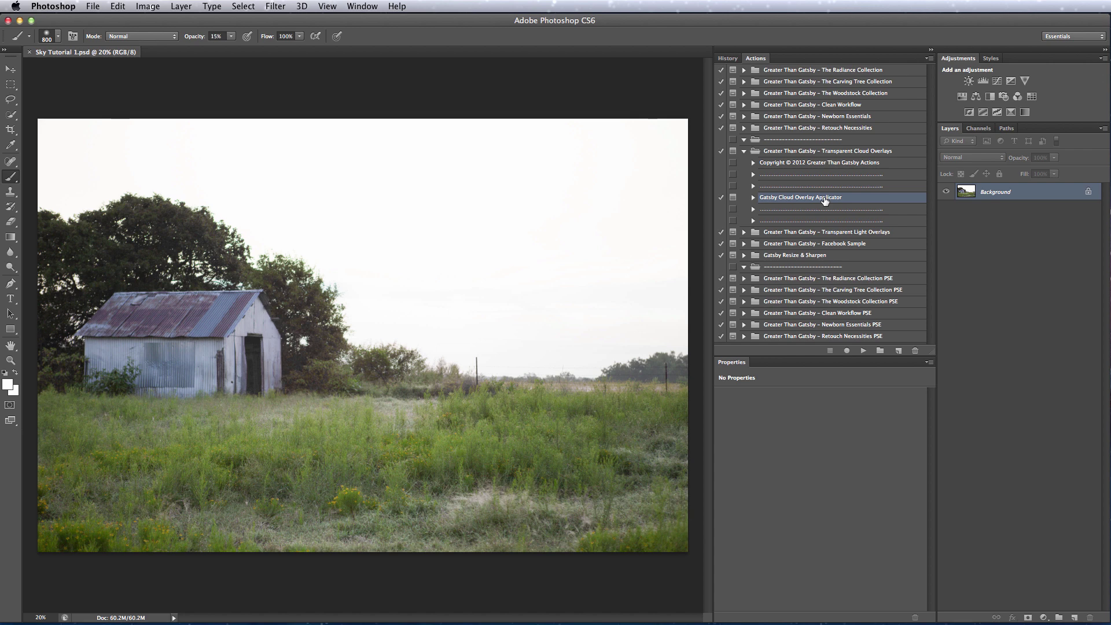
left_click(866, 350)
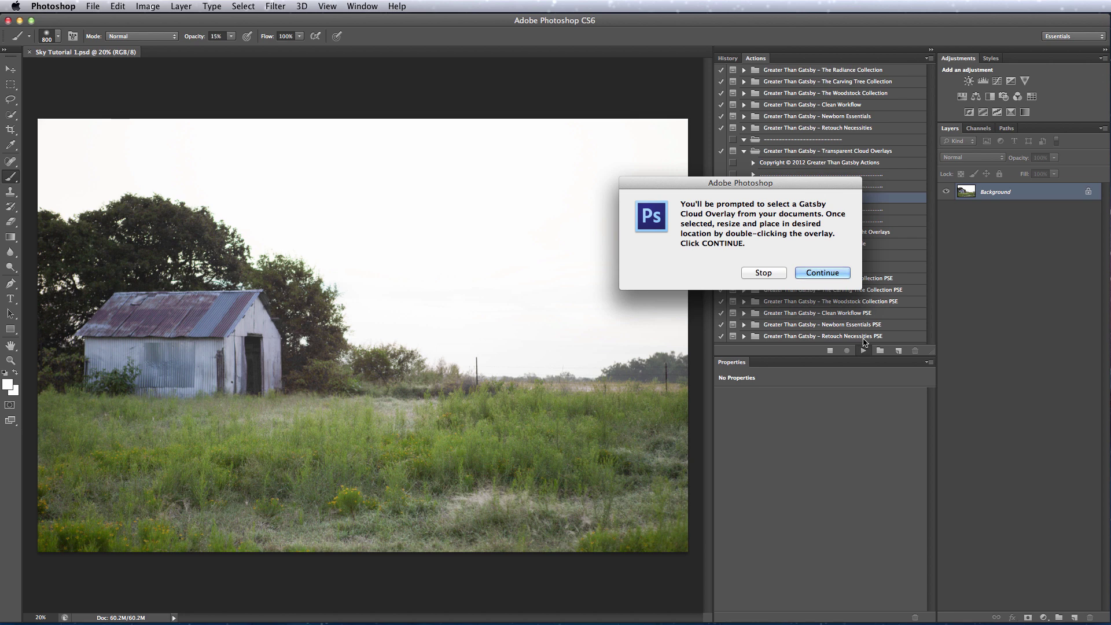
Continue past the action's intro prompt and place Gatsby-Cloud-Overlay_10.png into the barn photo.
left_click(822, 273)
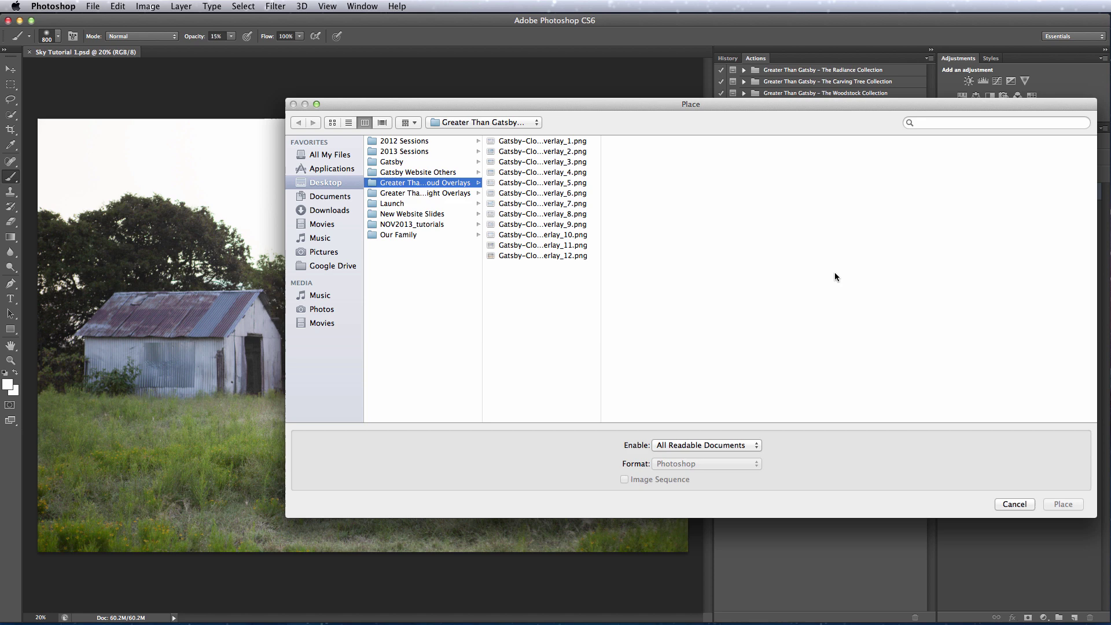
left_click(537, 234)
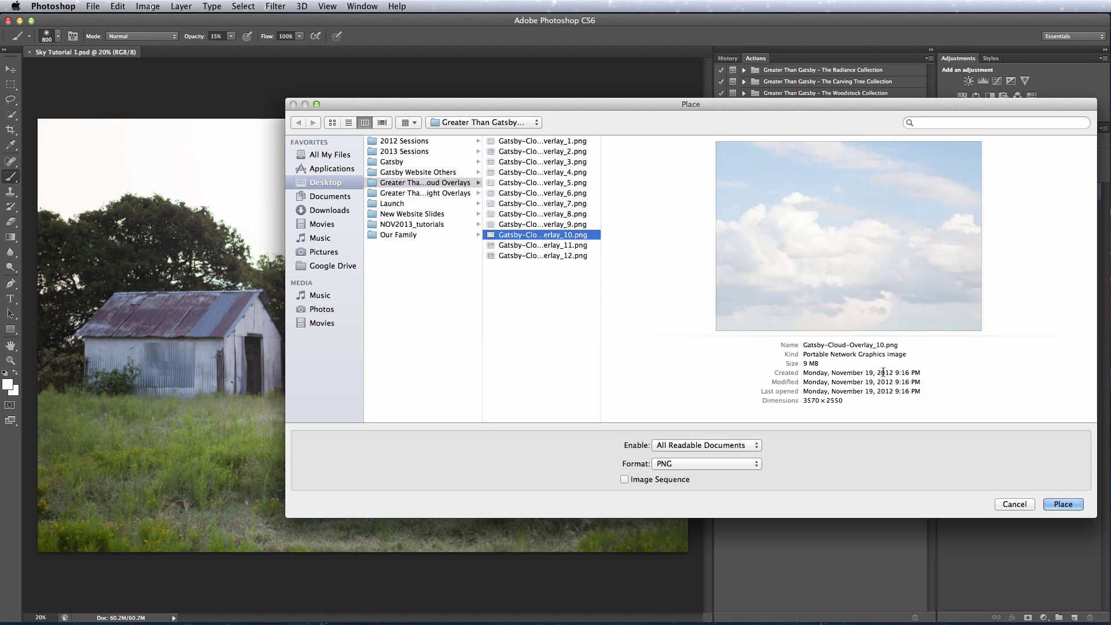
left_click(1062, 503)
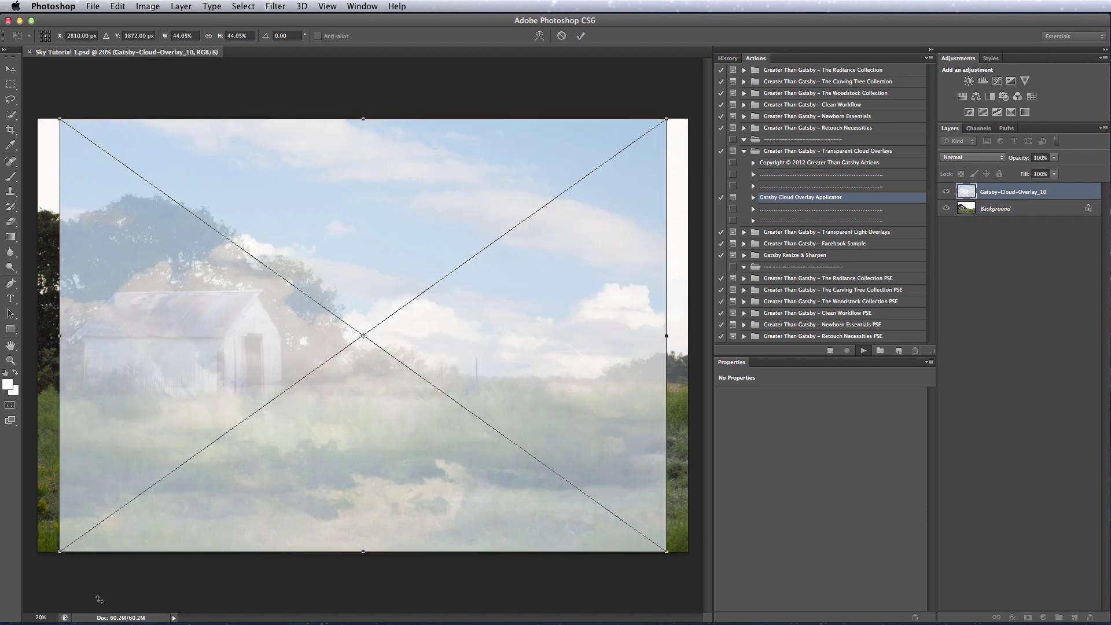
At 10% zoom, stretch the cloud overlay edge to edge, raise it over the sky, and commit.
left_click(41, 616)
type("10")
key("Return")
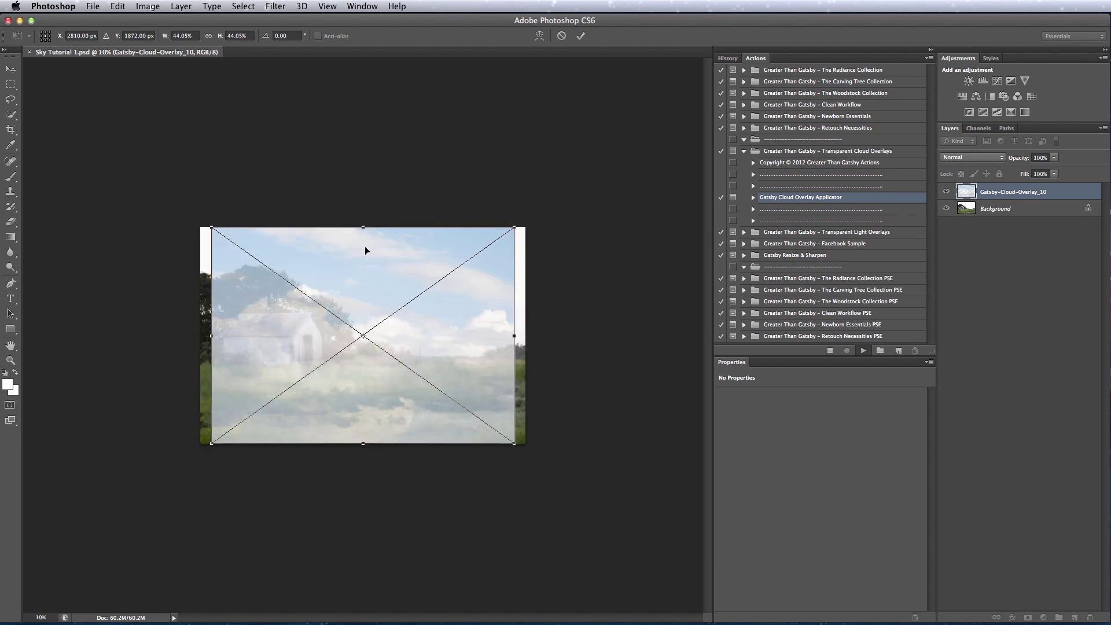
left_click_drag(514, 336, 525, 335)
left_click_drag(211, 336, 201, 336)
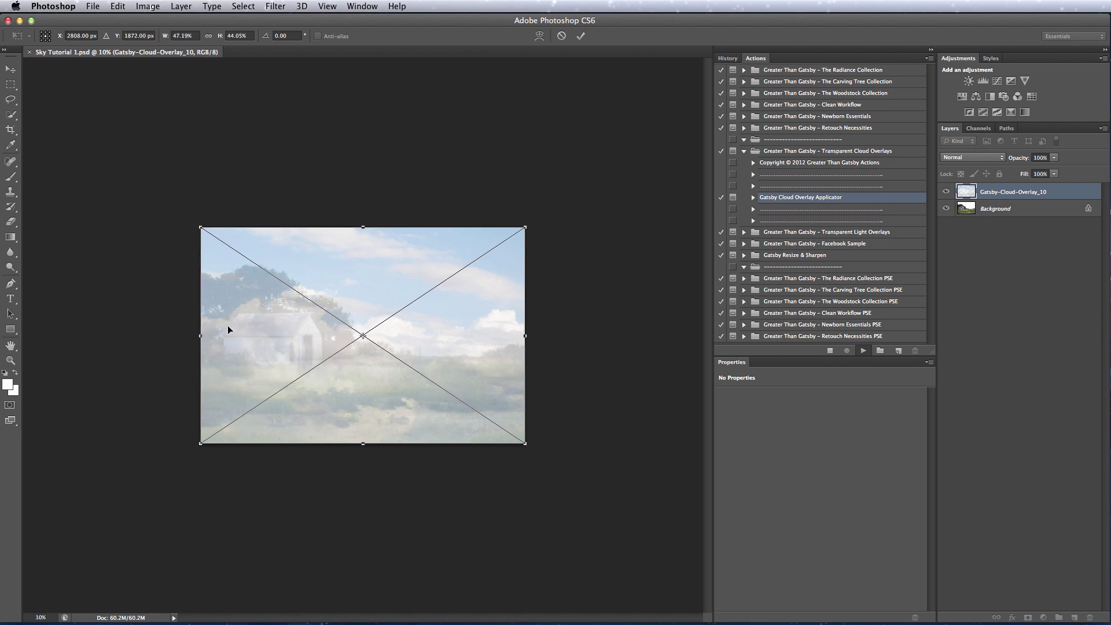
left_click_drag(416, 357, 419, 286)
mouse_move(362, 150)
left_mouse_down()
mouse_move(363, 125)
mouse_move(361, 140)
left_mouse_up()
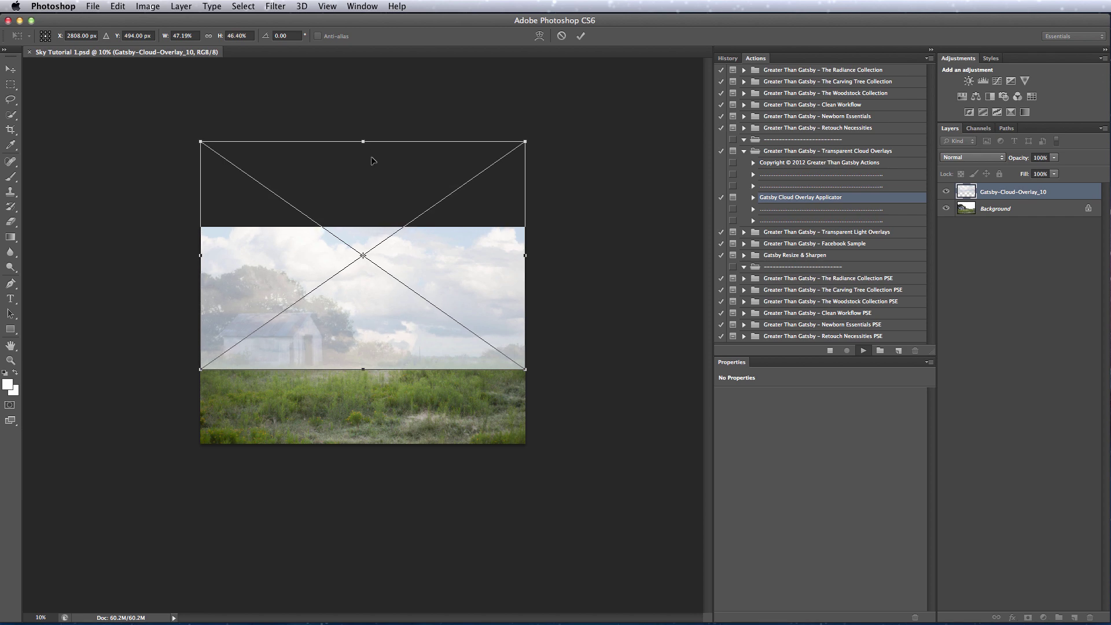
key("Return")
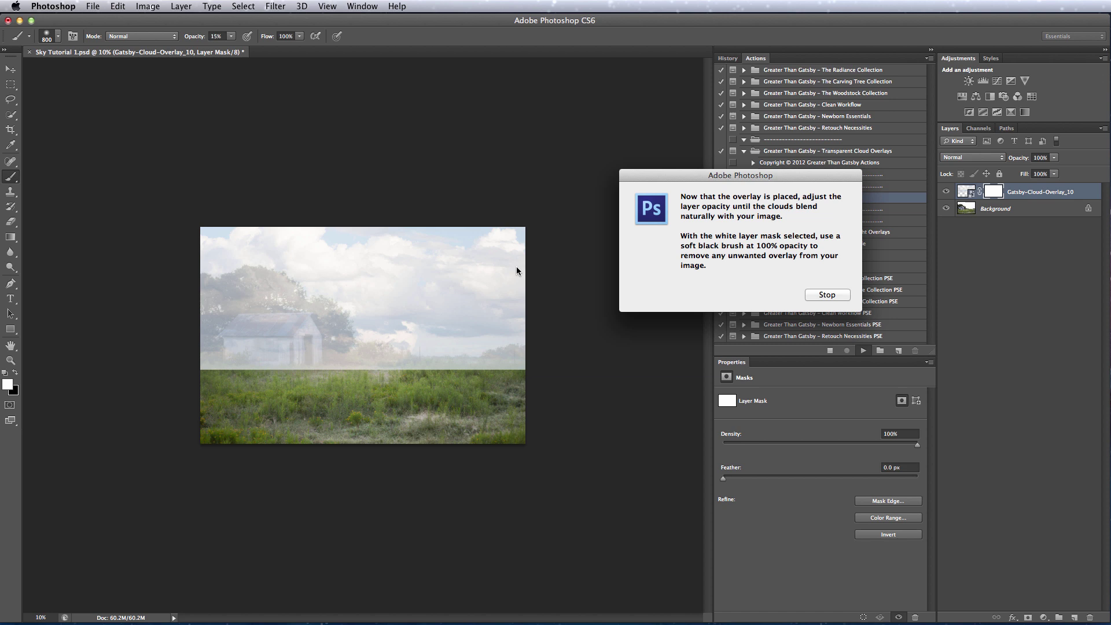
Dismiss the action's masking message, set the brush to 100% opacity, and zoom to 20%.
left_click(827, 295)
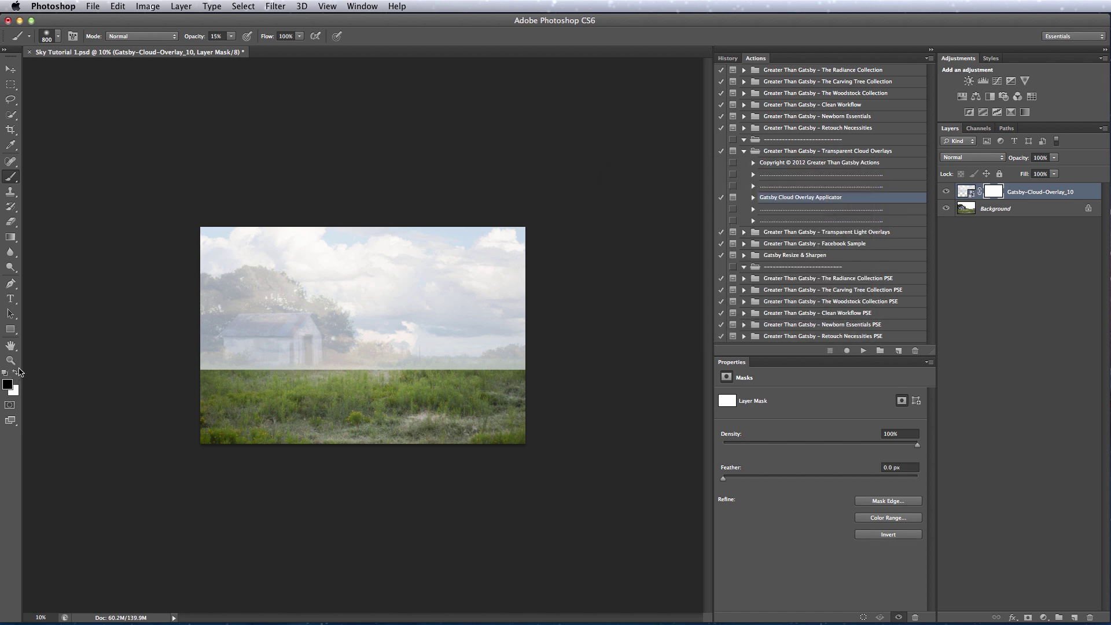
left_click(230, 37)
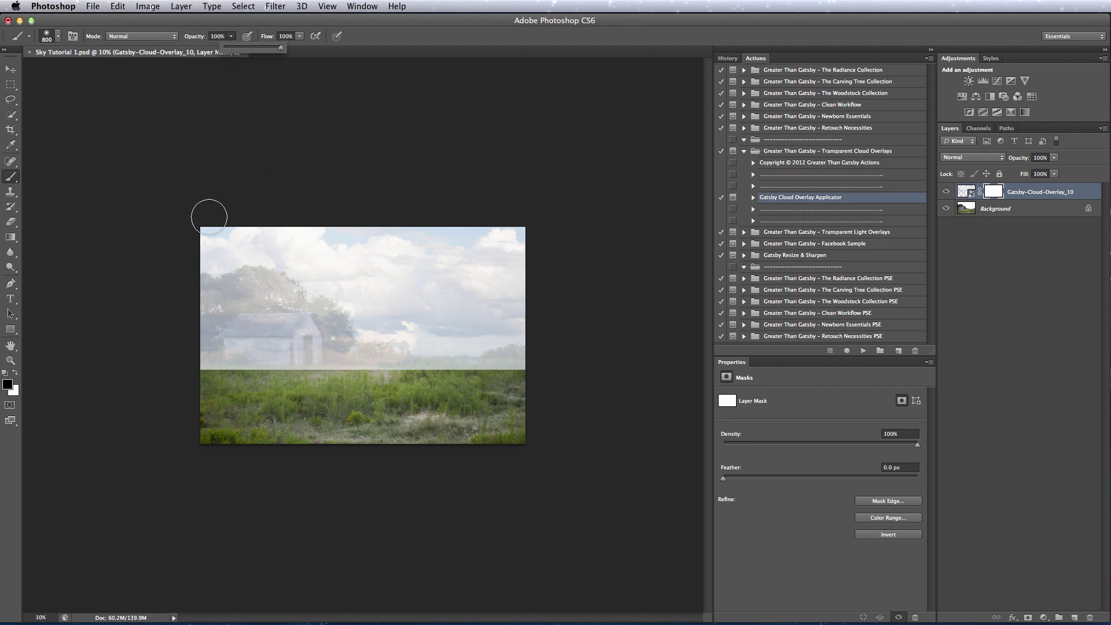
left_click(40, 617)
type("20")
key("Return")
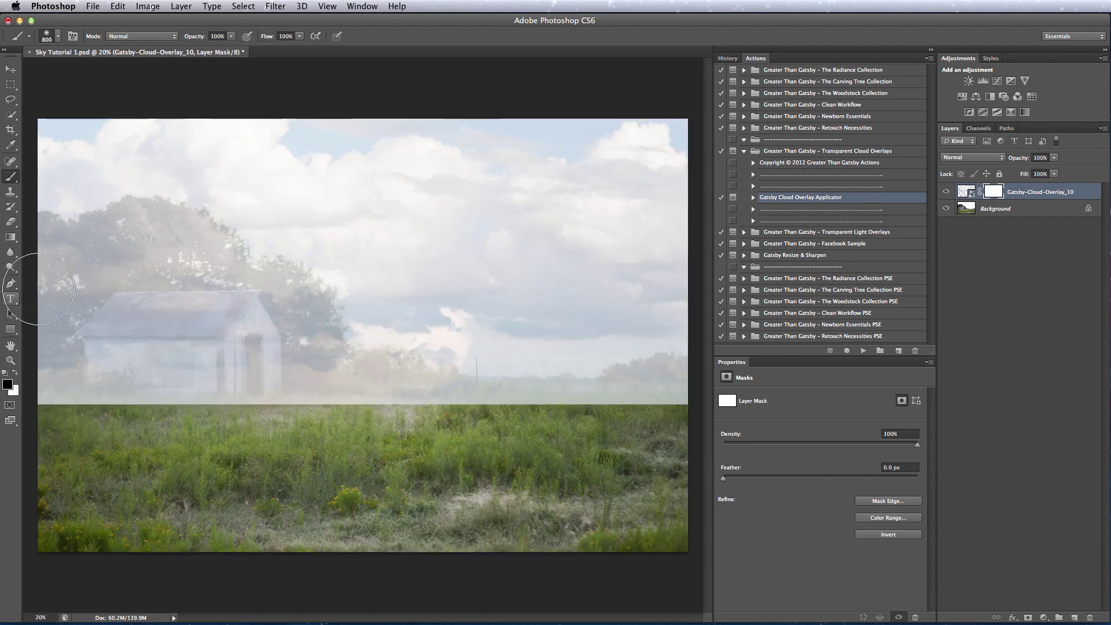
Paint black on the mask with a 200 px brush over the left trees and tree line.
key("bracketleft")
key("bracketleft")
key("bracketleft")
key("bracketleft")
key("bracketleft")
key("bracketleft")
key("bracketleft")
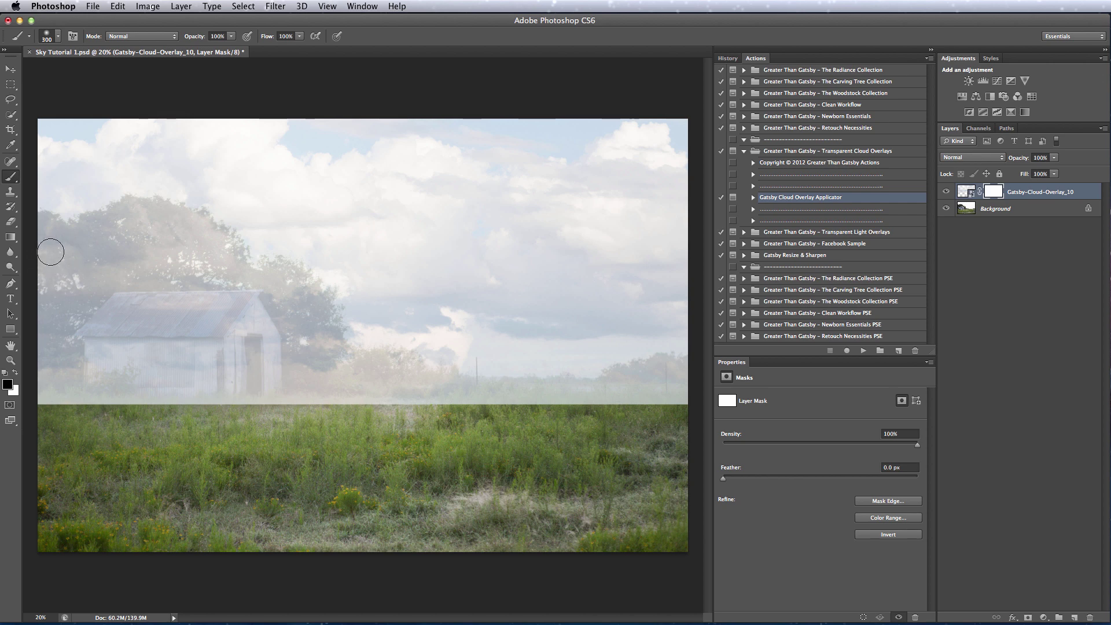
mouse_move(39, 225)
left_mouse_down()
mouse_move(74, 231)
mouse_move(141, 201)
mouse_move(201, 222)
mouse_move(260, 281)
mouse_move(266, 269)
mouse_move(310, 284)
mouse_move(356, 363)
mouse_move(385, 357)
mouse_move(440, 379)
mouse_move(568, 388)
mouse_move(688, 365)
mouse_move(637, 393)
mouse_move(677, 385)
mouse_move(563, 403)
mouse_move(26, 407)
mouse_move(52, 324)
mouse_move(43, 255)
mouse_move(133, 234)
mouse_move(202, 254)
mouse_move(165, 232)
mouse_move(72, 254)
mouse_move(73, 265)
mouse_move(164, 281)
mouse_move(232, 273)
mouse_move(309, 318)
mouse_move(321, 368)
mouse_move(417, 379)
mouse_move(81, 373)
mouse_move(84, 306)
mouse_move(119, 289)
mouse_move(278, 344)
mouse_move(261, 365)
mouse_move(167, 330)
mouse_move(118, 343)
left_mouse_up()
key("bracketright")
key("bracketright")
key("bracketright")
key("bracketright")
key("bracketright")
key("bracketright")
key("bracketright")
key("bracketright")
key("bracketleft")
key("bracketleft")
key("bracketleft")
key("bracketleft")
key("bracketleft")
key("bracketleft")
key("bracketleft")
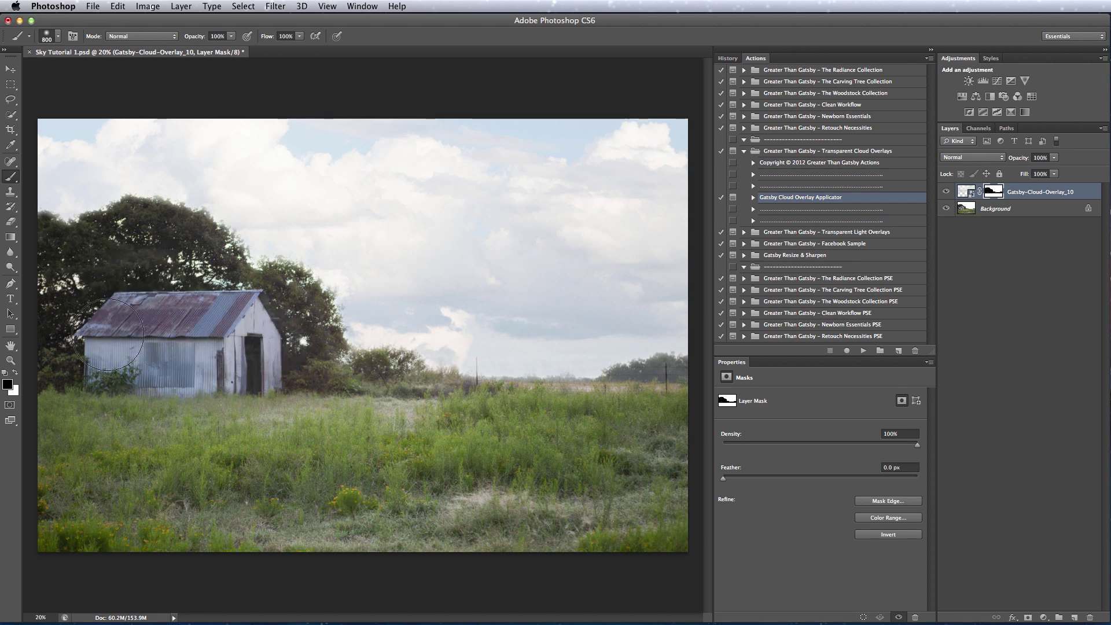
key("bracketleft")
mouse_move(40, 222)
left_mouse_down()
mouse_move(169, 213)
mouse_move(315, 300)
mouse_move(331, 332)
left_mouse_up()
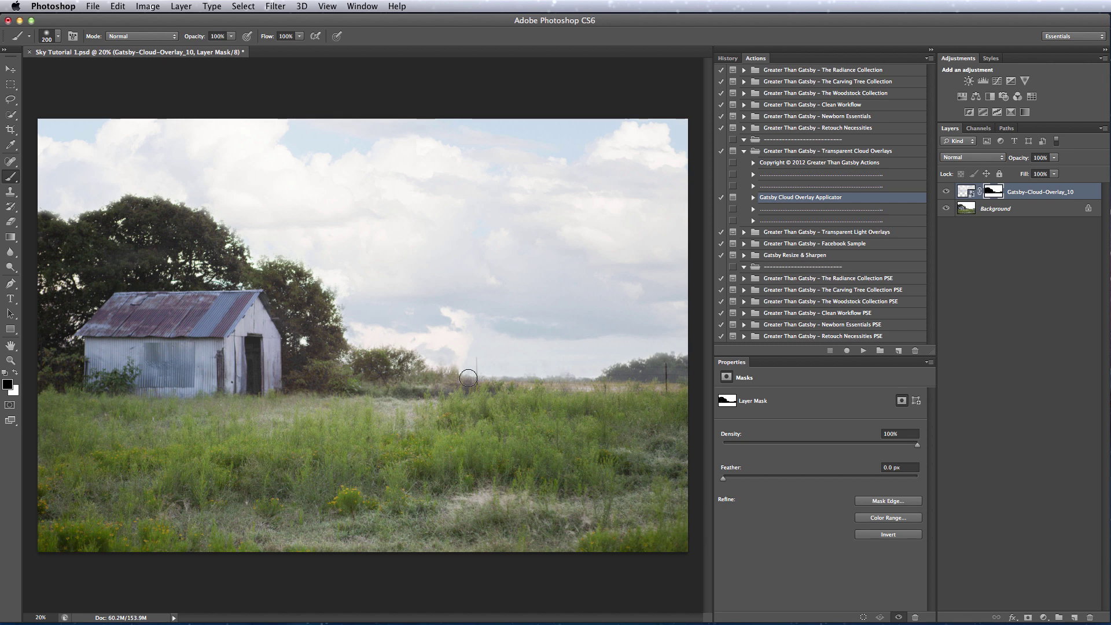
With a 700 px brush at 18% opacity, softly mask the horizon and top sky edge.
key("bracketright")
key("bracketright")
key("bracketright")
key("bracketright")
left_click(231, 37)
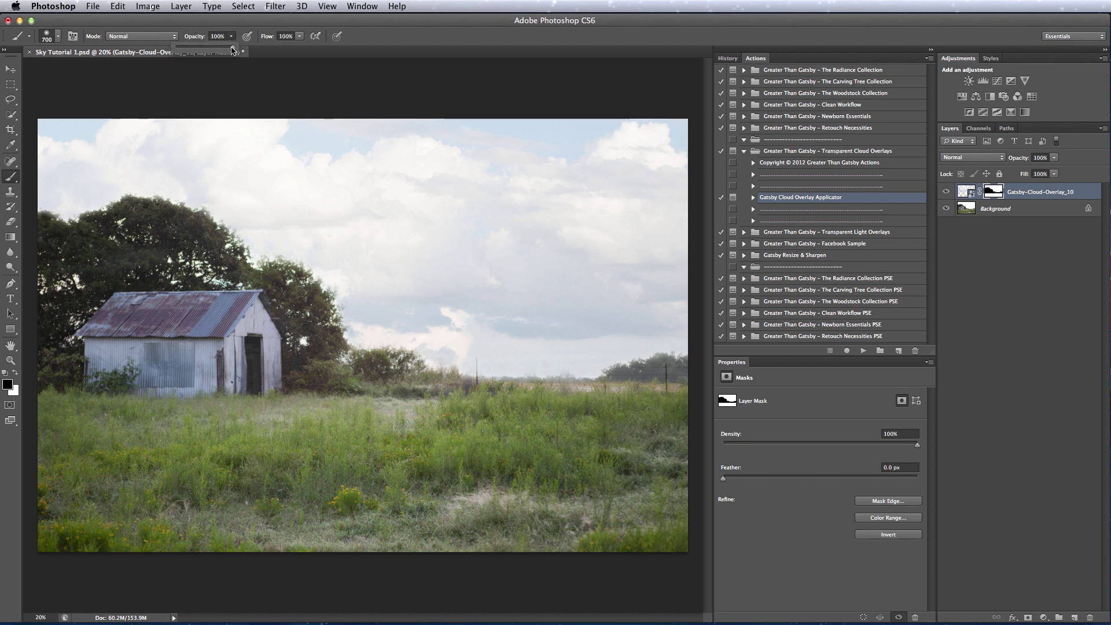
left_click(186, 52)
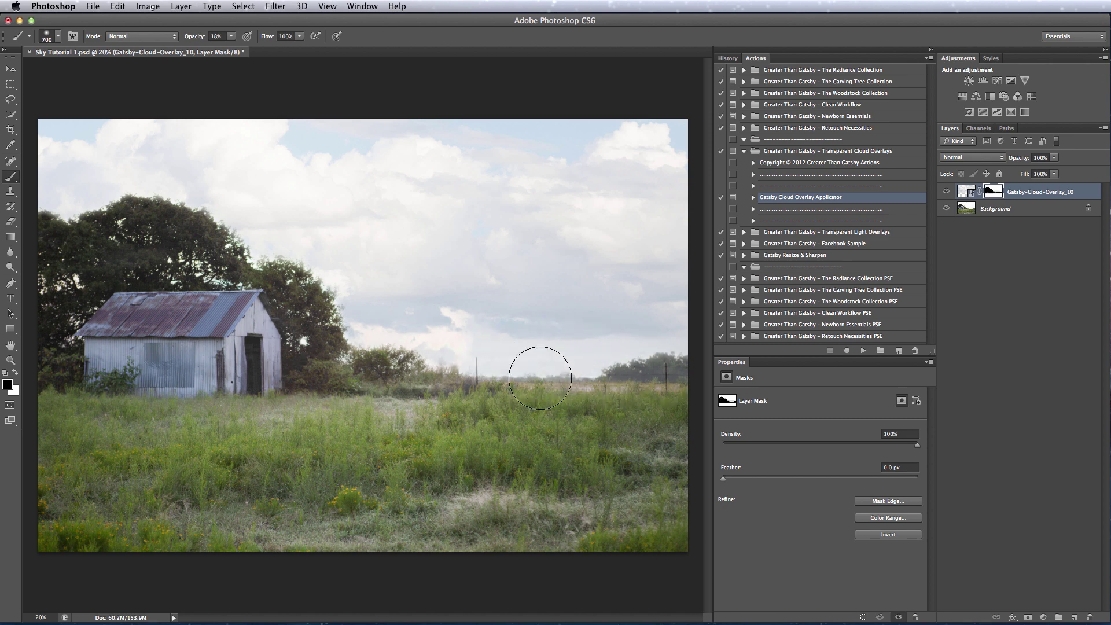
mouse_move(396, 375)
left_mouse_down()
mouse_move(360, 347)
mouse_move(476, 340)
mouse_move(707, 353)
mouse_move(583, 379)
left_mouse_up()
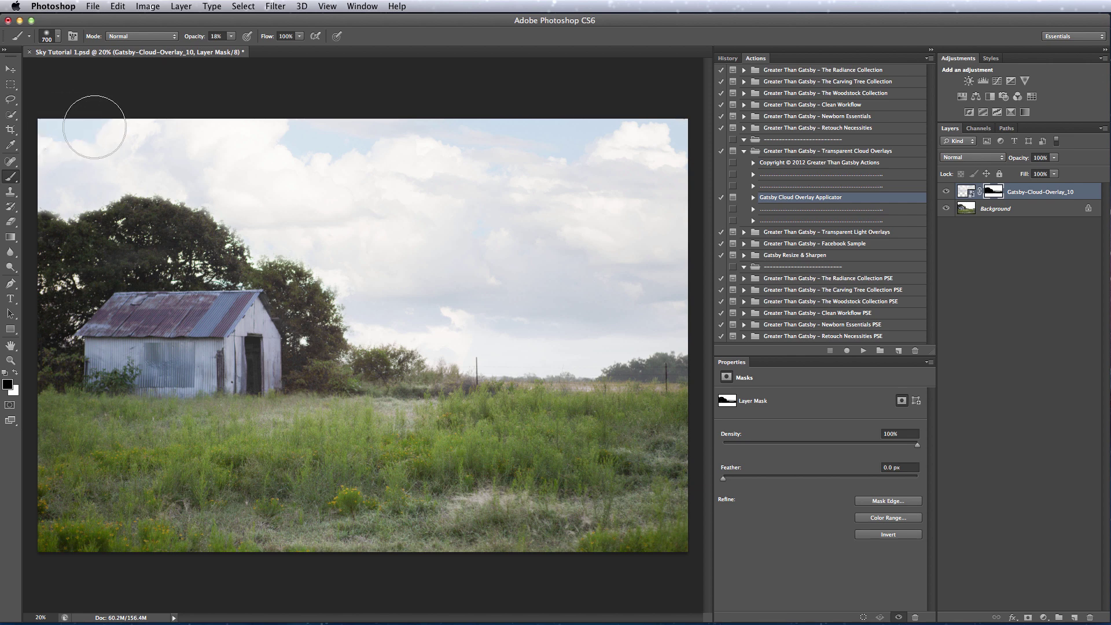
mouse_move(94, 128)
left_mouse_down()
mouse_move(361, 139)
mouse_move(349, 141)
mouse_move(677, 131)
mouse_move(621, 120)
mouse_move(657, 134)
left_mouse_up()
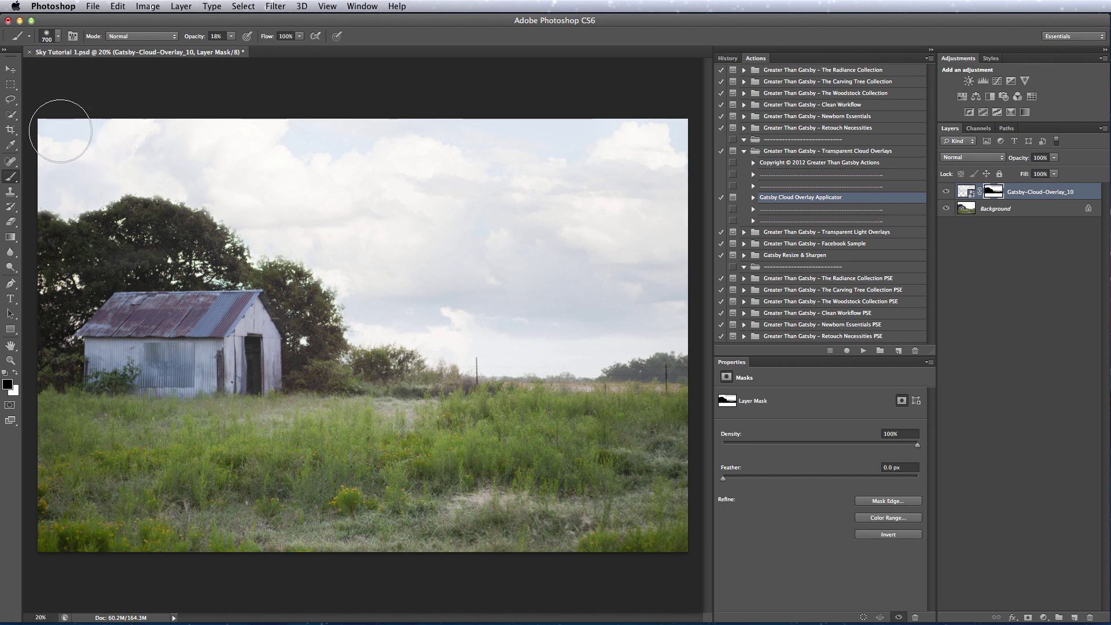
Drag the cloud overlay layer's Opacity slider down to 79%.
left_click(1053, 158)
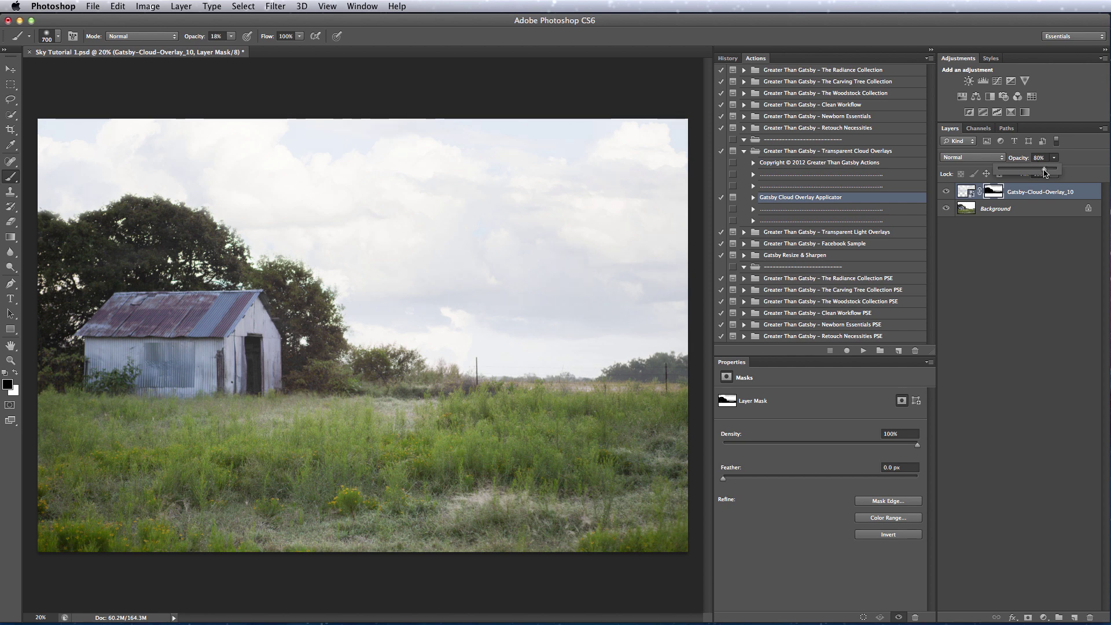
left_click_drag(1045, 172, 1044, 172)
left_click(946, 210, "alt")
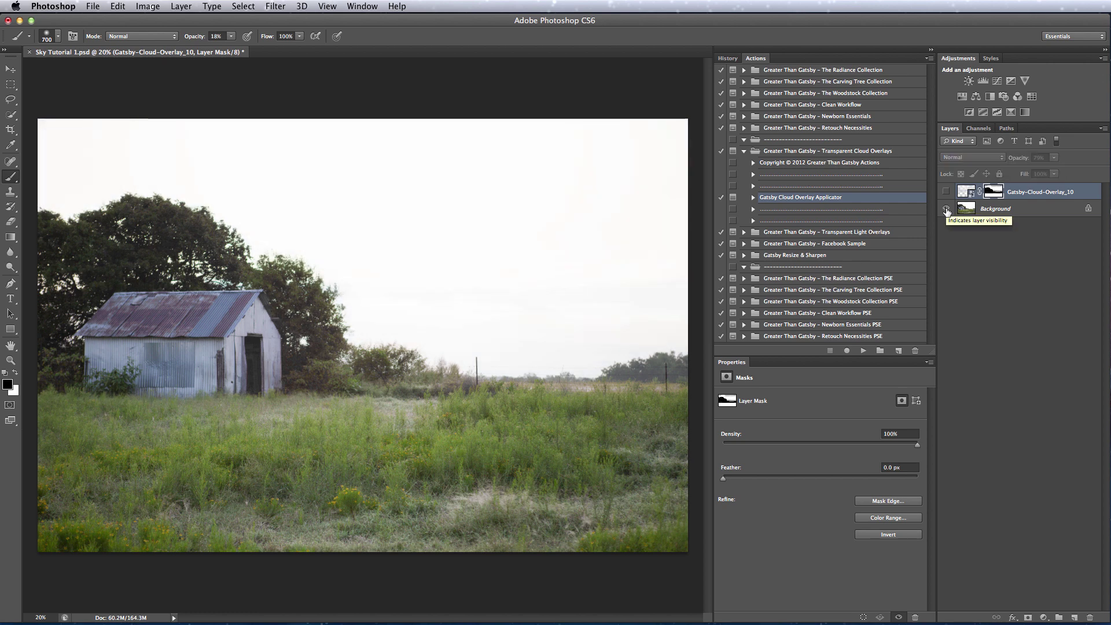
left_click(947, 210, "alt")
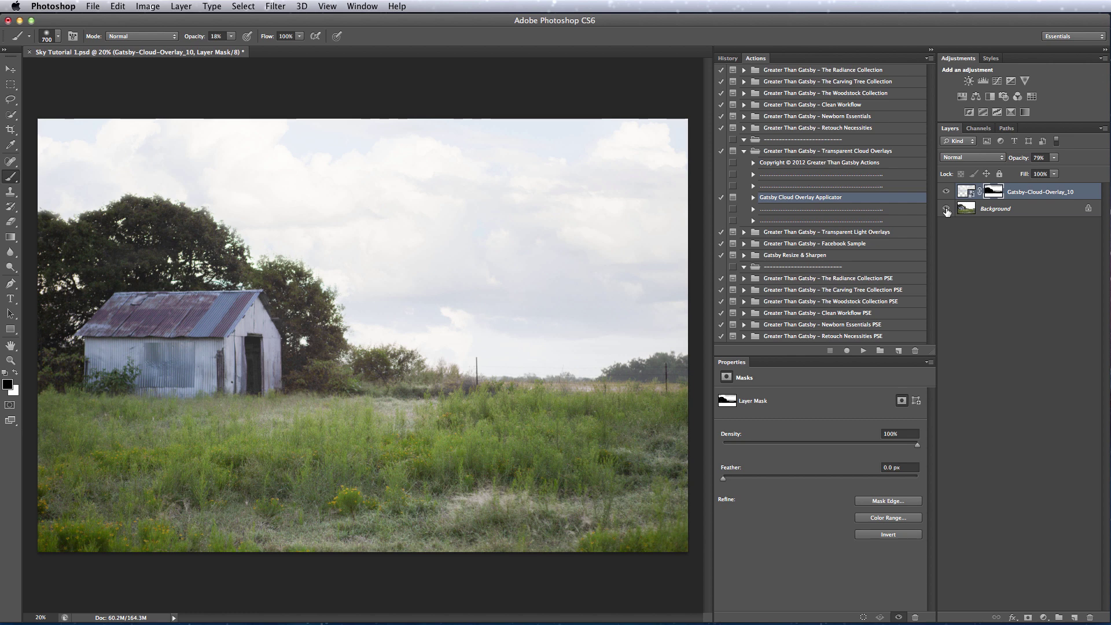
left_click(947, 210, "alt")
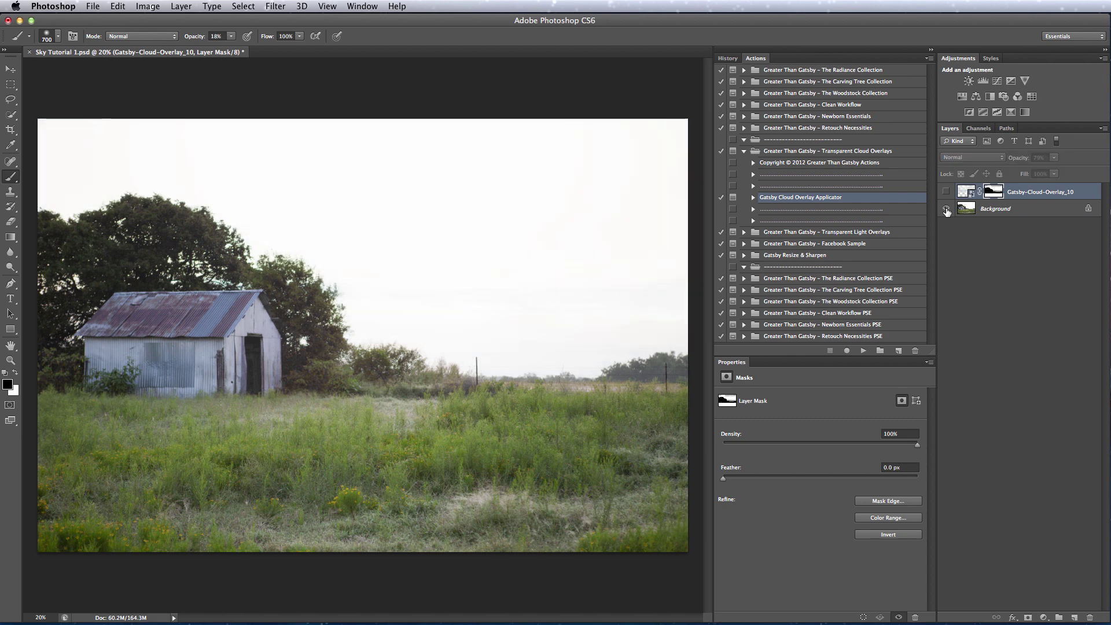
left_click(947, 209, "alt")
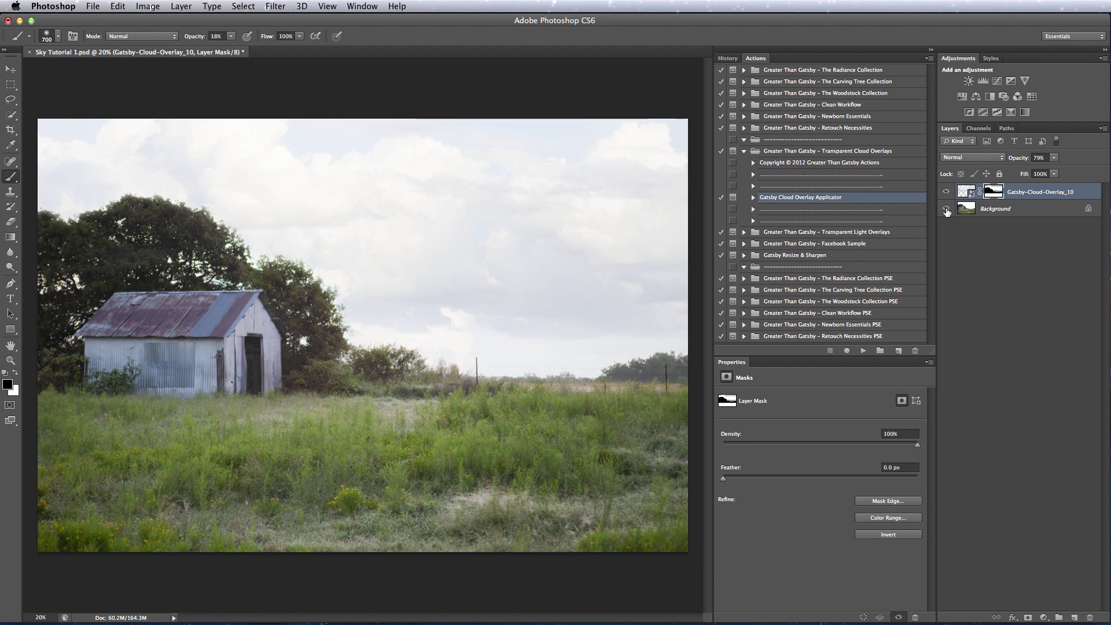
Choose Flatten Image from the Background layer's right-click menu.
right_click(1011, 210)
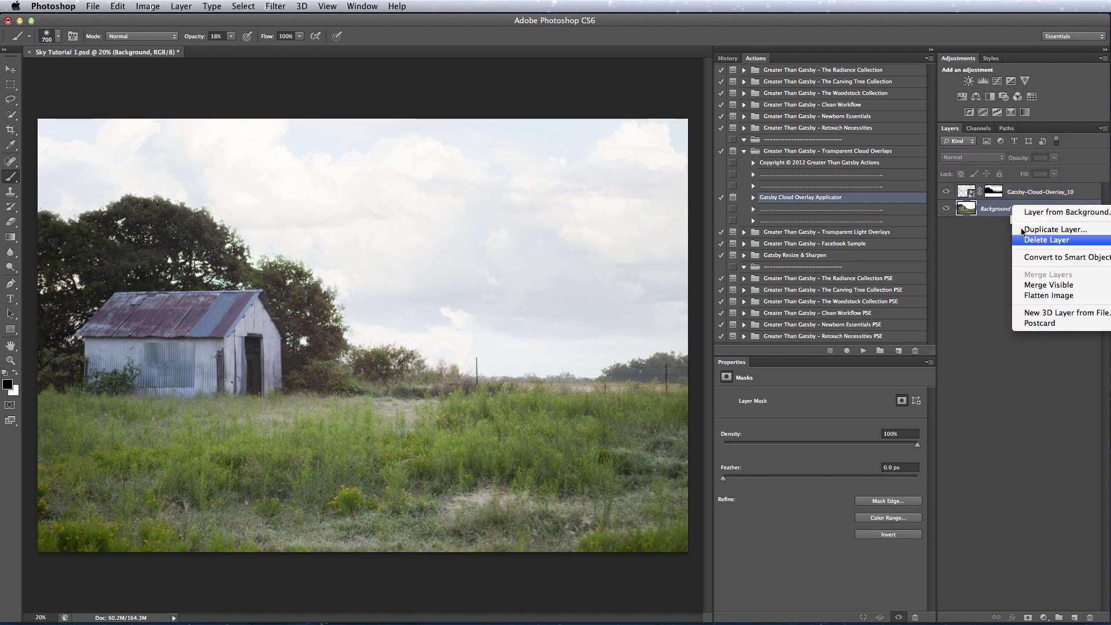
left_click(1035, 296)
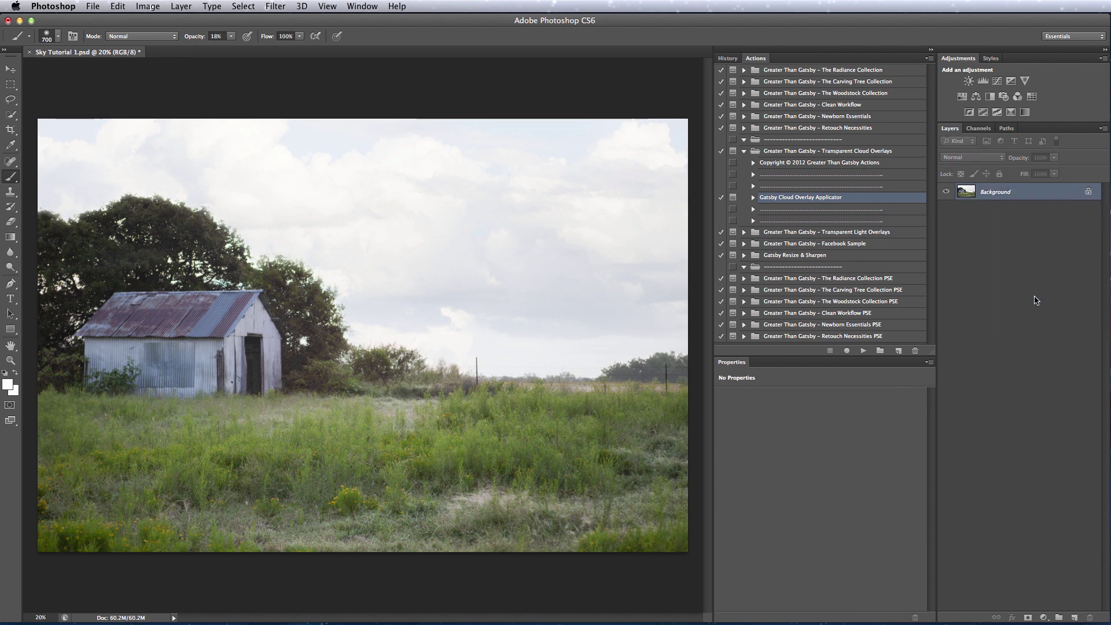